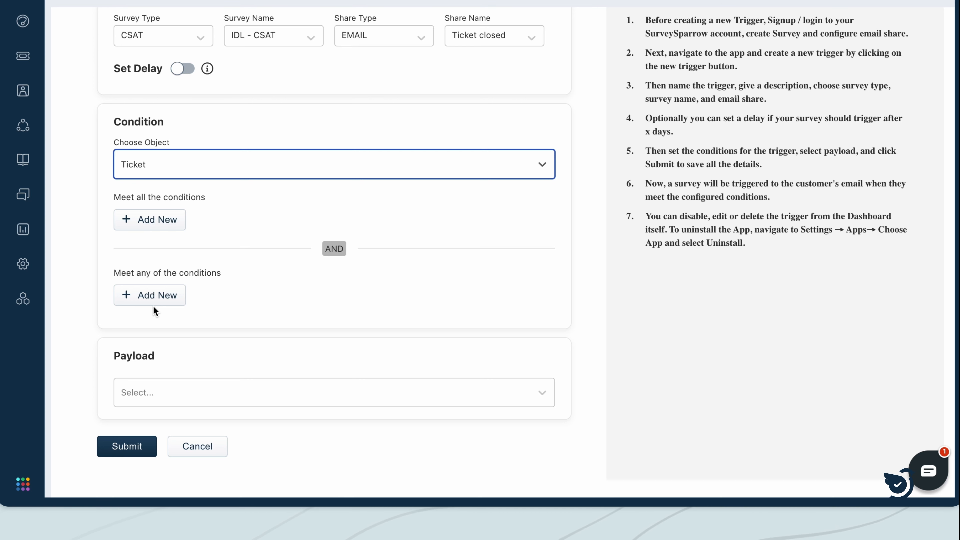
- Add a condition under "Meet all the conditions" requiring the ticket's Status is Closed
click(174, 223)
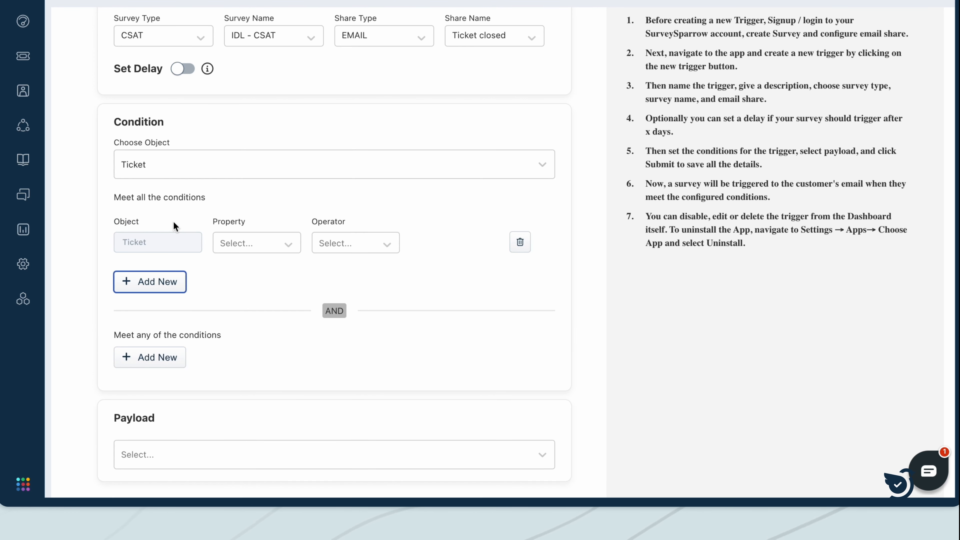
click(251, 243)
click(243, 380)
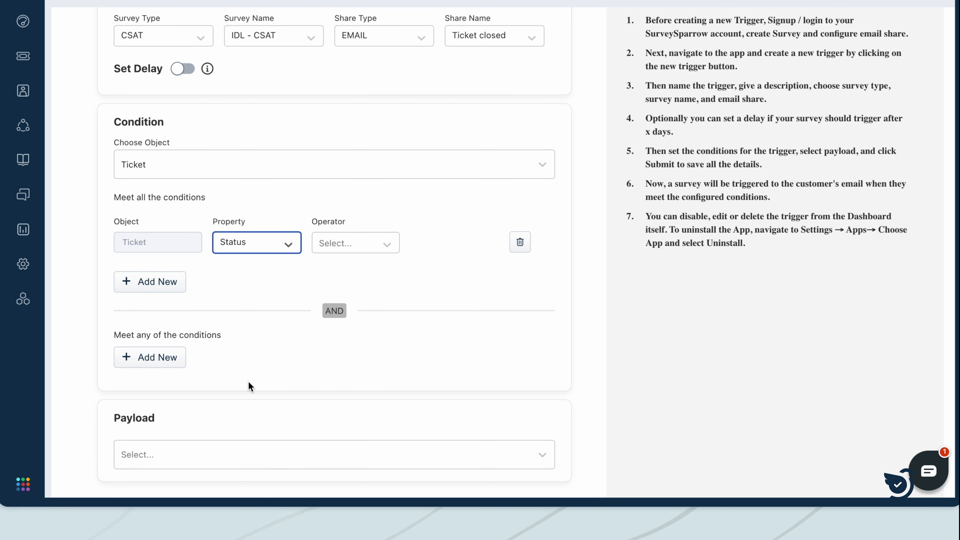
click(364, 250)
click(356, 279)
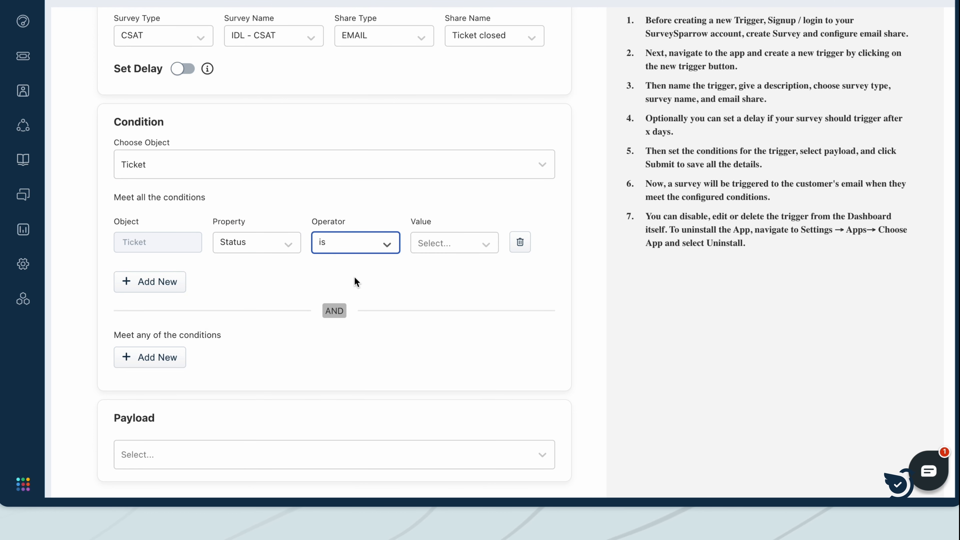
click(431, 243)
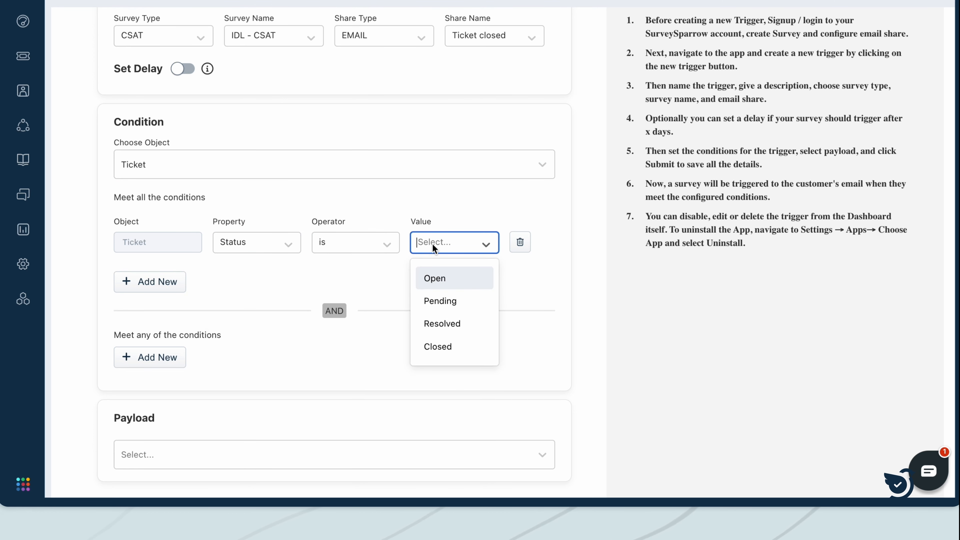
click(445, 345)
- Include Ticket Id and Ticket Description Text in the payload and submit the trigger
scroll(445, 348, down, 3)
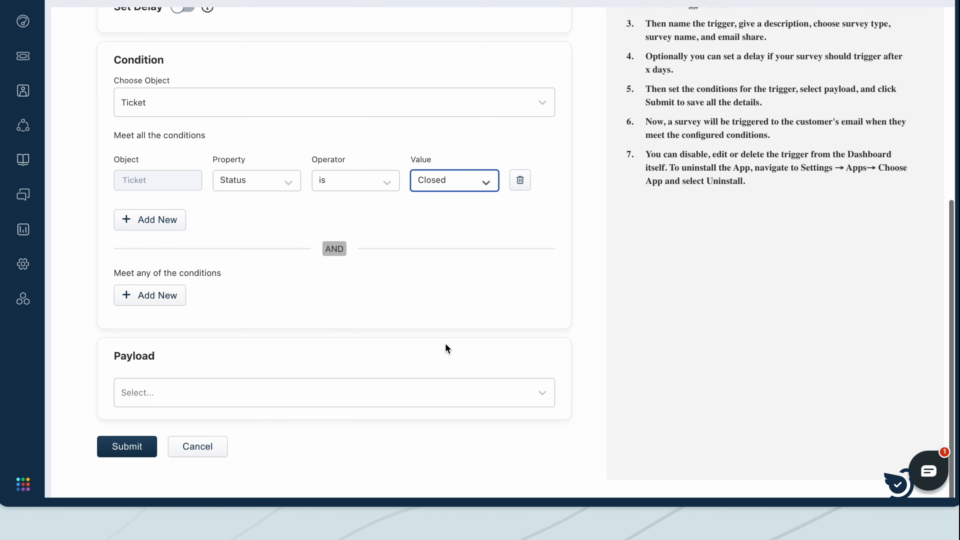
click(315, 404)
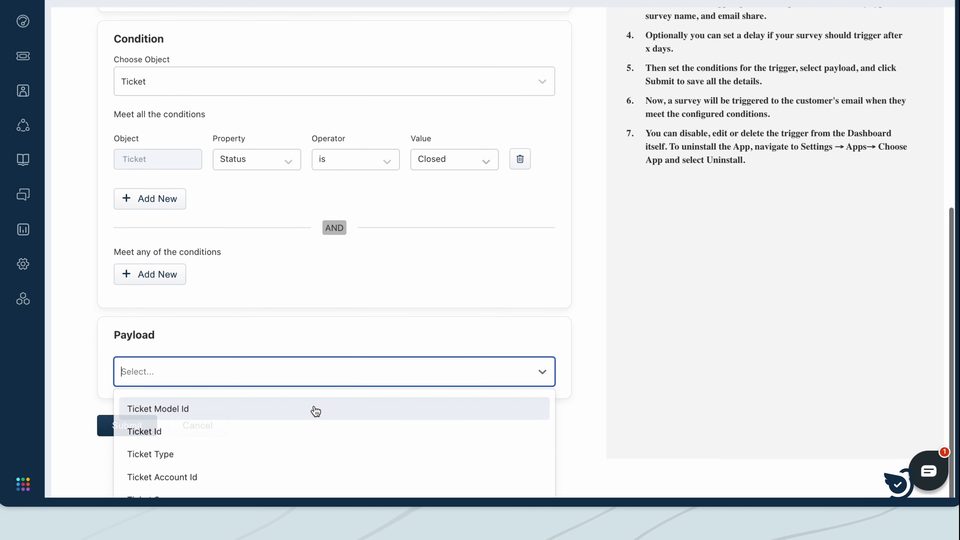
click(297, 438)
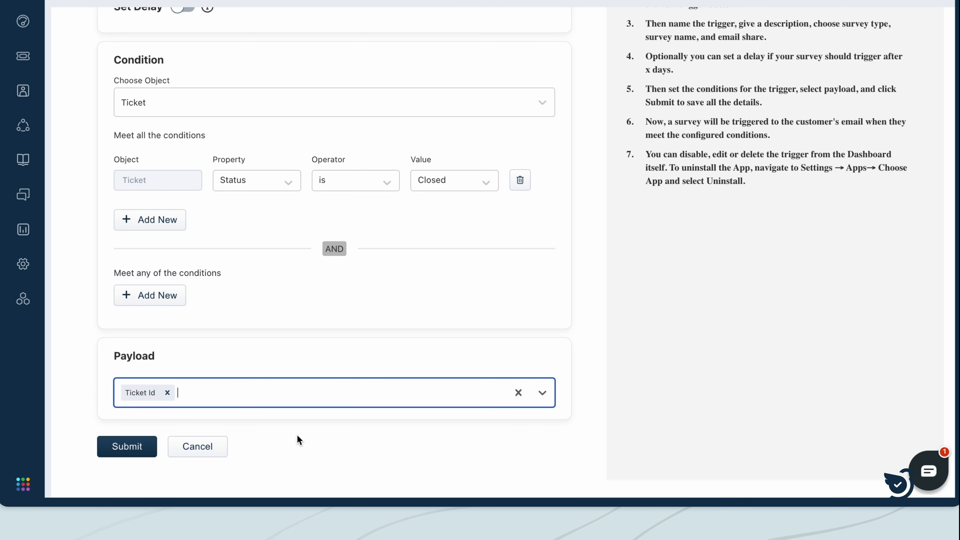
click(304, 401)
scroll(306, 435, down, 3)
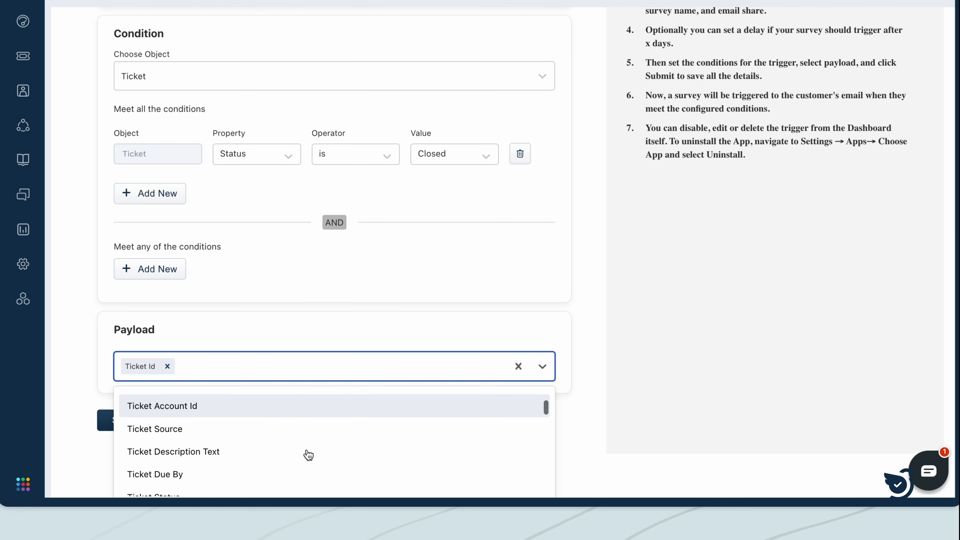
click(313, 437)
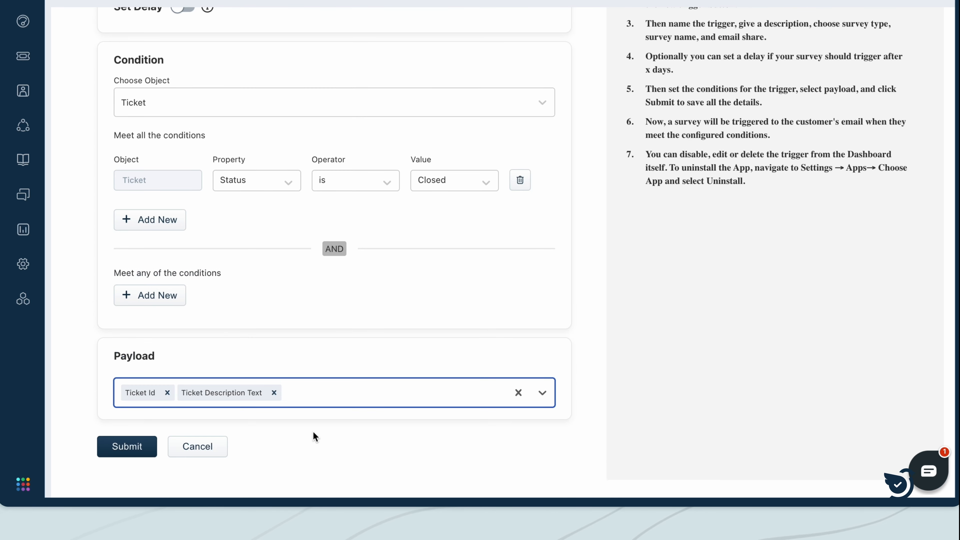
click(127, 447)
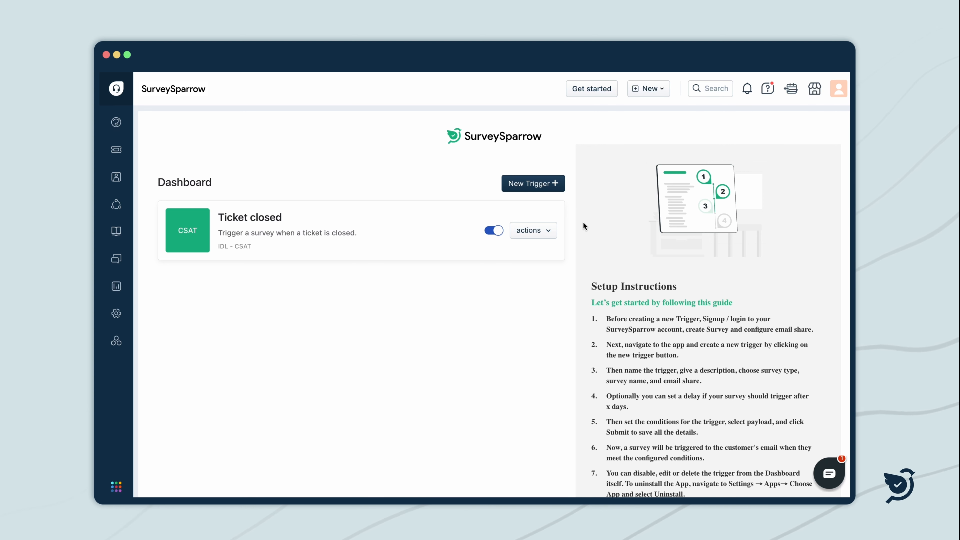
- Start a new trigger and name it "Onboarding effort survey"
click(551, 186)
click(300, 243)
text(Onboard)
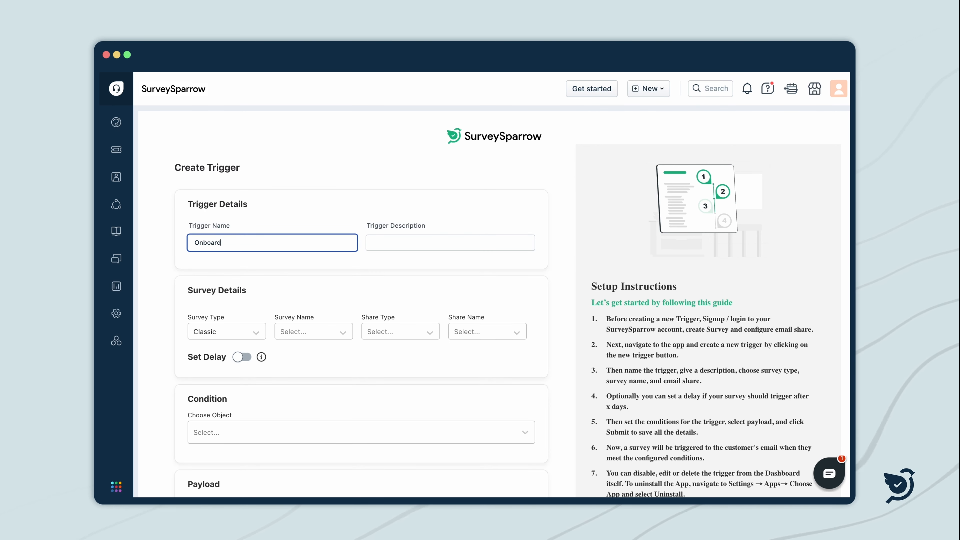
text(ing effort survey)
- Enter the trigger description "Trigger when a user with specific language is onboarded"
click(450, 245)
text(Trigger when a user s)
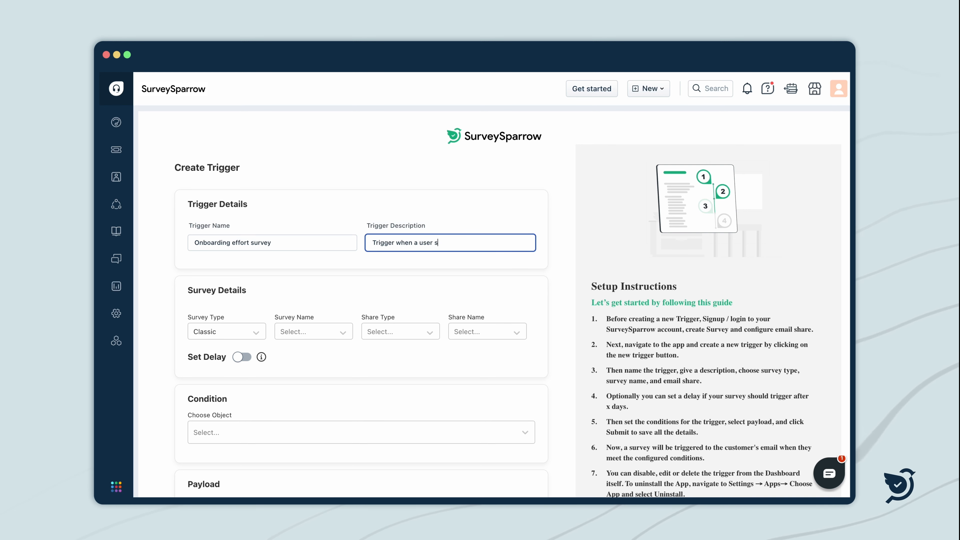
key(BackSpace)
text(with specific language is ob)
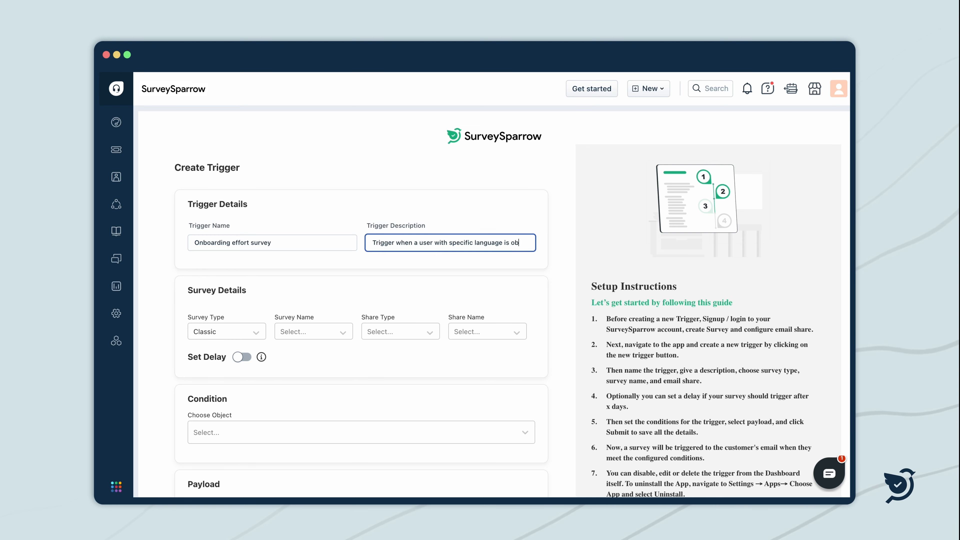
key(BackSpace)
text(nboarded)
click(296, 302)
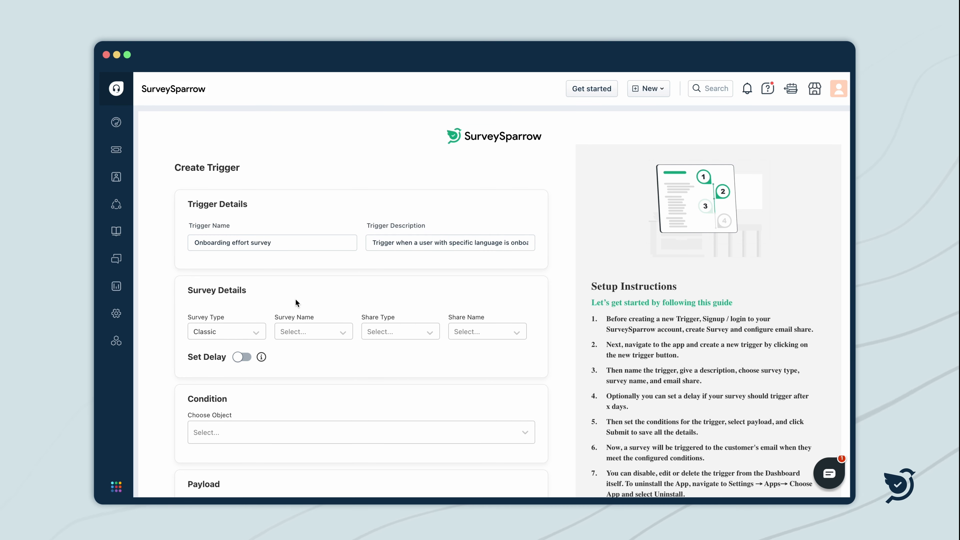
- Set the survey details to type CES, survey IDL - CES, share type EMAIL and share name Language effort, with no delay
click(241, 334)
click(224, 429)
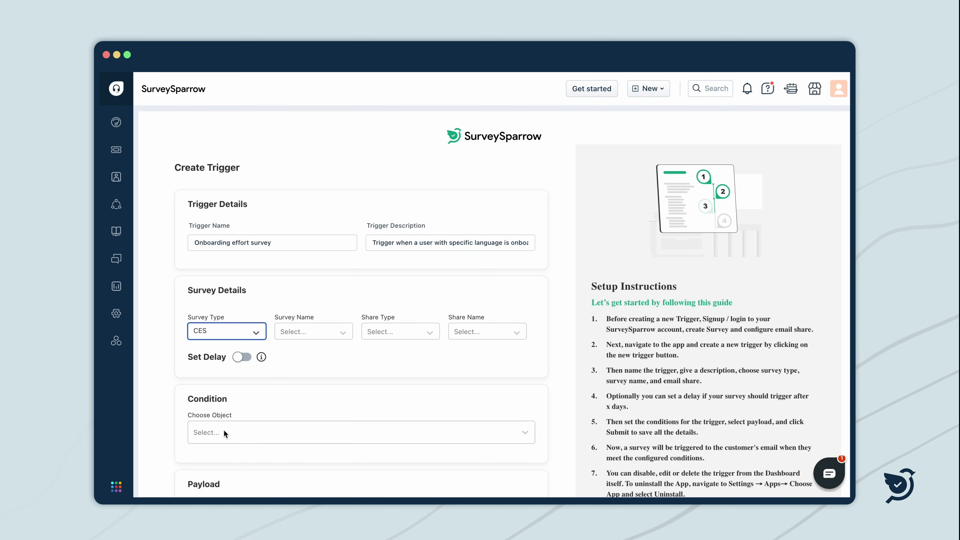
click(328, 332)
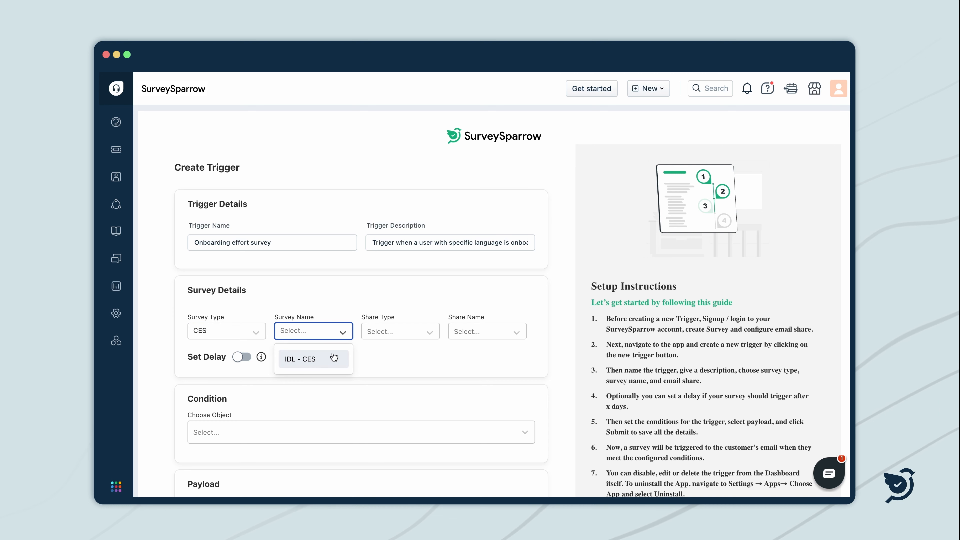
click(400, 335)
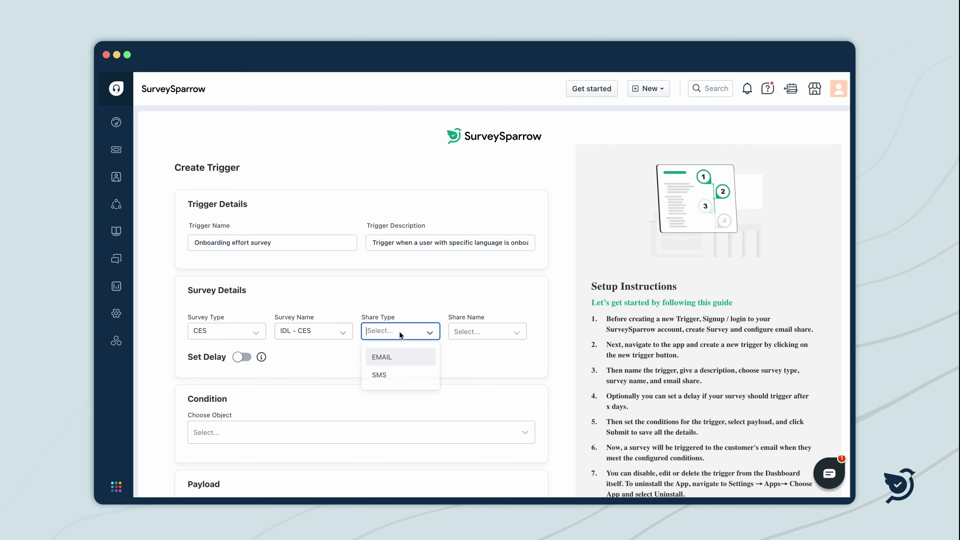
click(406, 361)
click(491, 333)
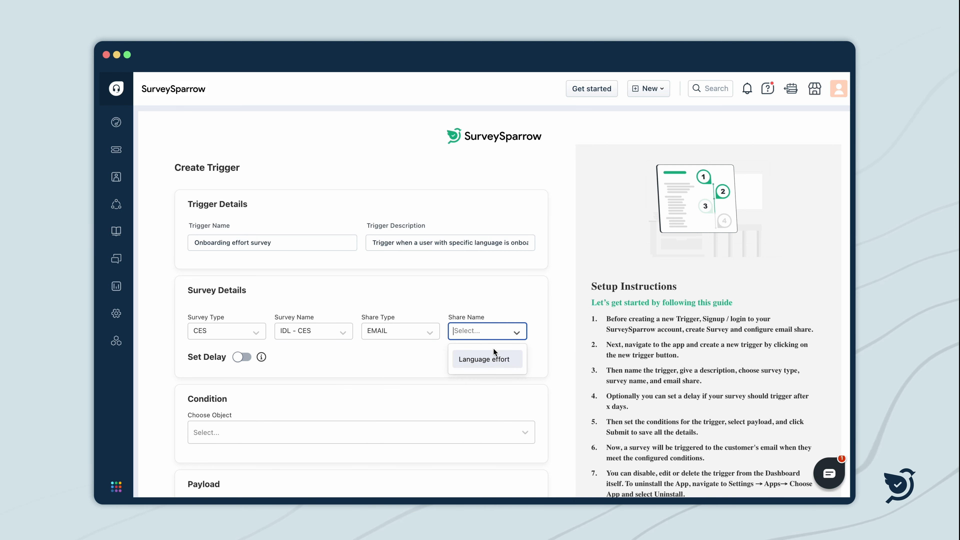
click(242, 358)
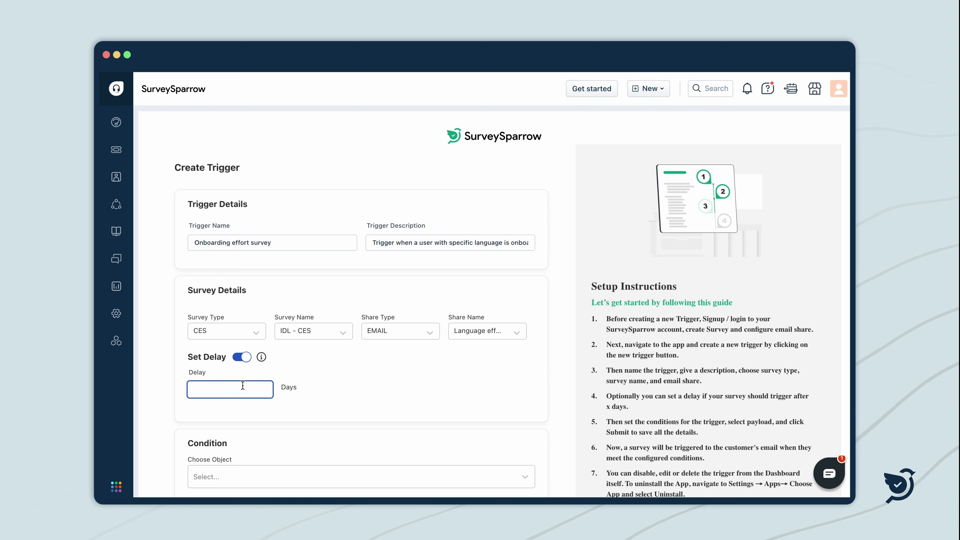
click(242, 357)
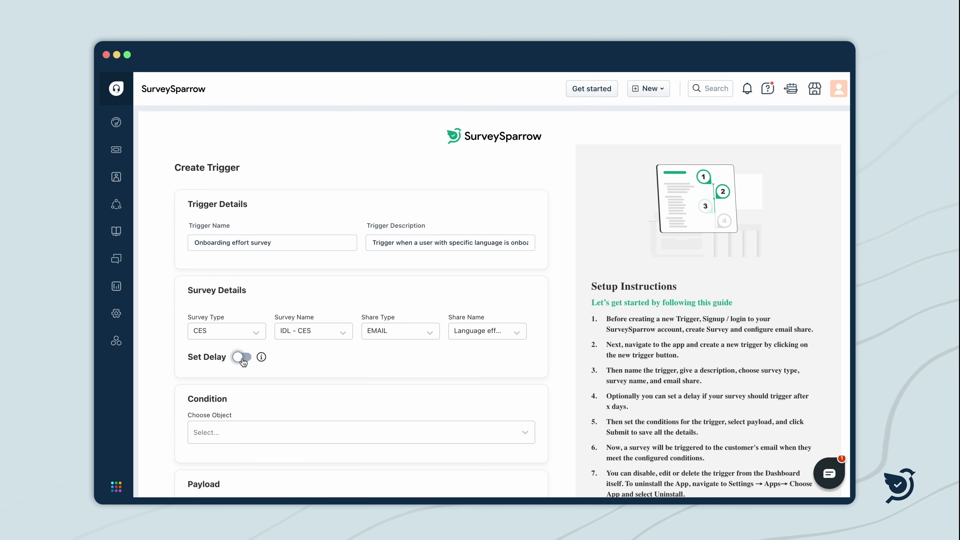
- Choose Contact as the object for the trigger's conditions
scroll(319, 357, down, 2)
click(311, 385)
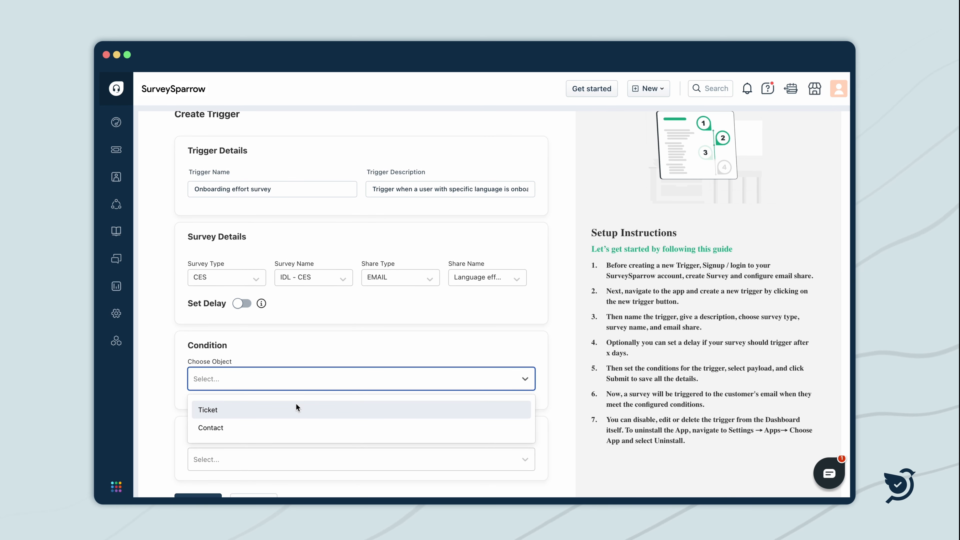
click(289, 432)
- Add a condition under "Meet all the conditions" requiring the contact's Active property is True
scroll(324, 405, down, 4)
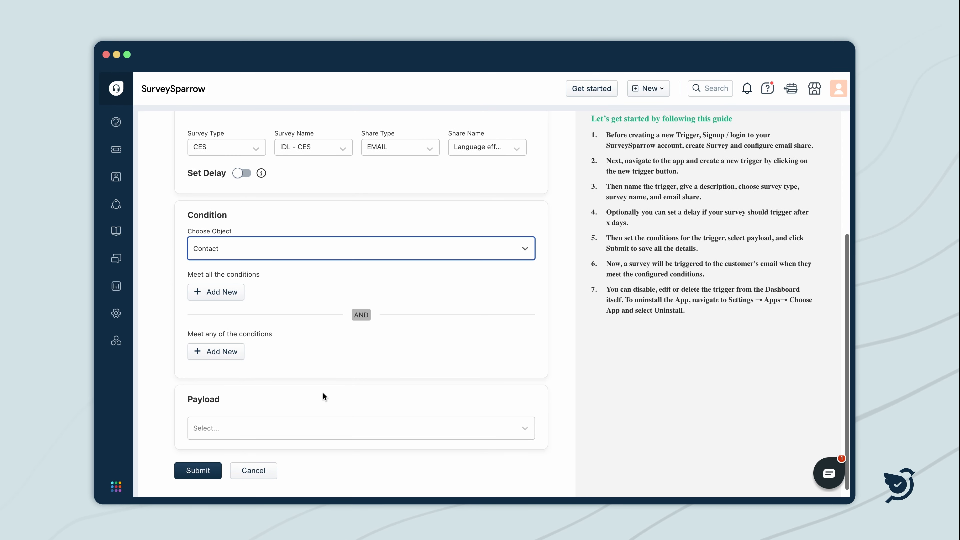
click(231, 292)
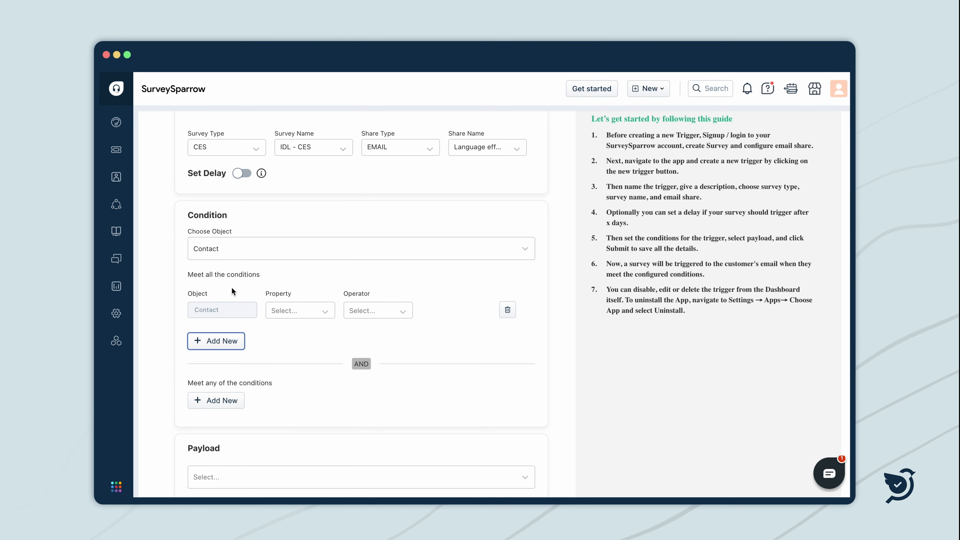
click(299, 311)
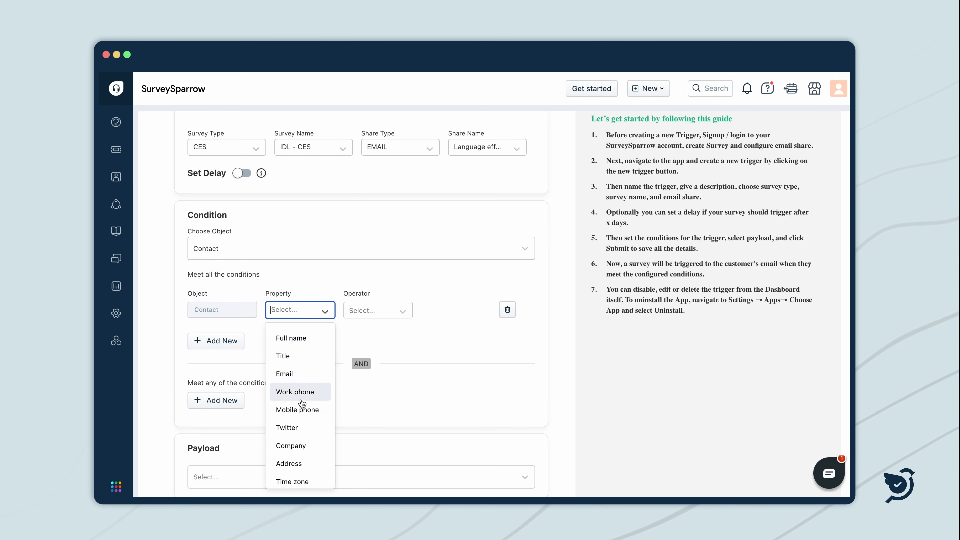
scroll(301, 394, down, 3)
click(299, 474)
click(391, 309)
click(383, 340)
click(451, 310)
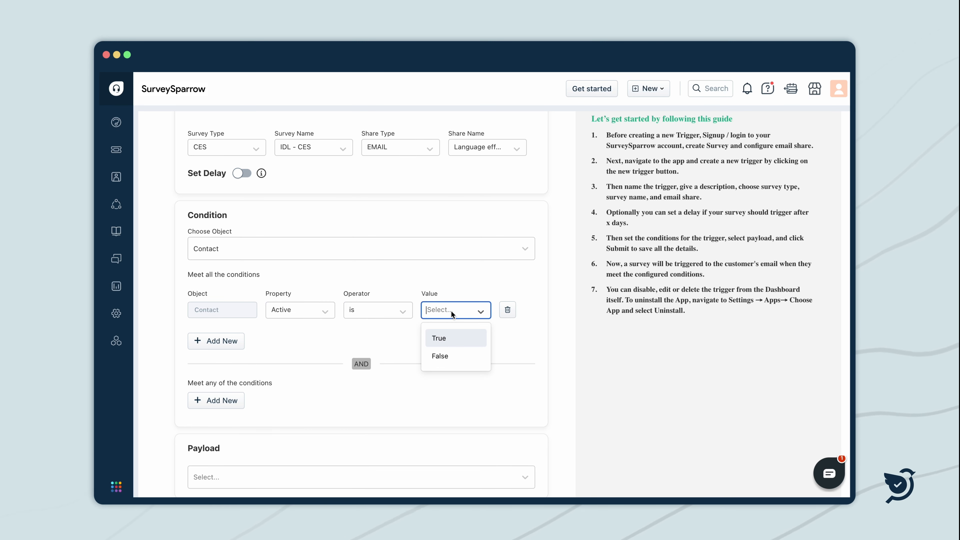
click(446, 335)
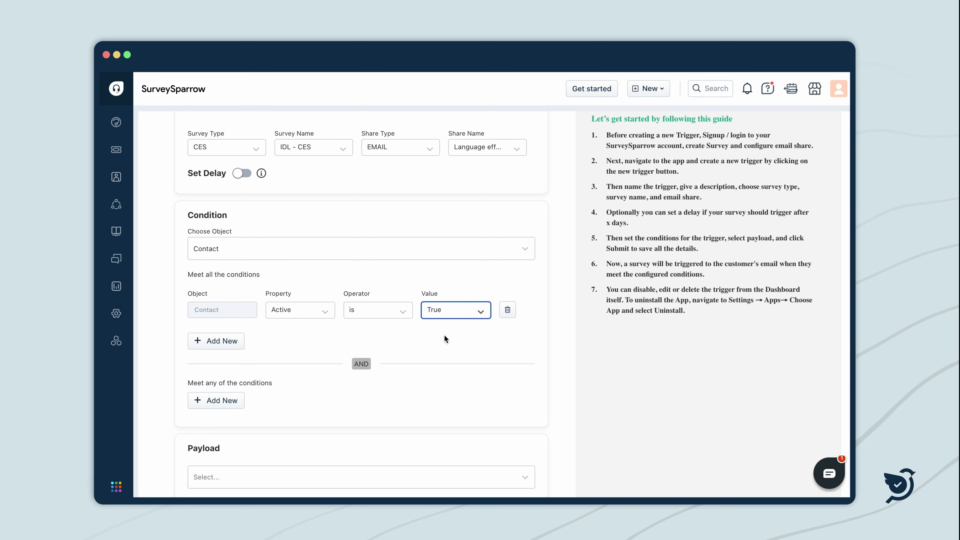
- Add a second all-match condition requiring the contact's Language is Arabic
click(223, 341)
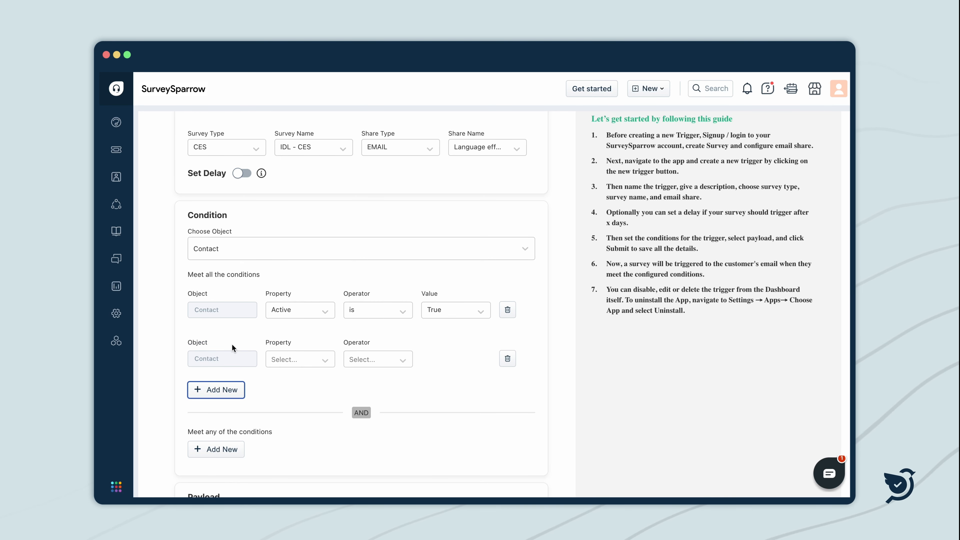
click(330, 358)
scroll(310, 401, down, 3)
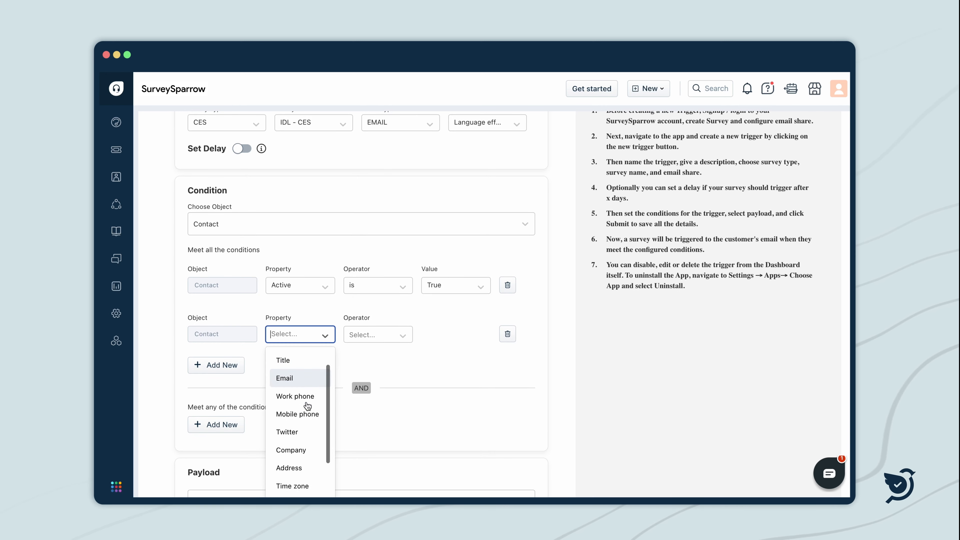
click(298, 437)
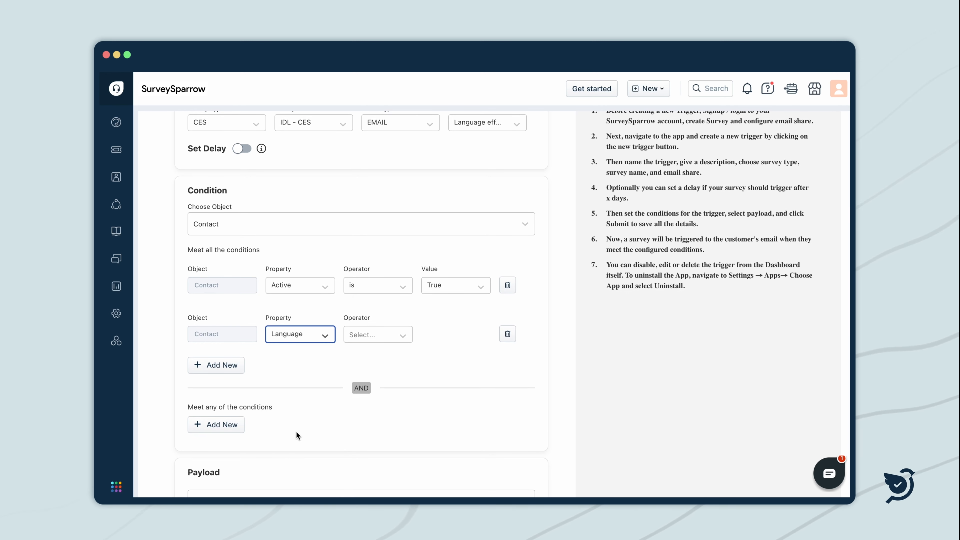
click(386, 338)
click(380, 362)
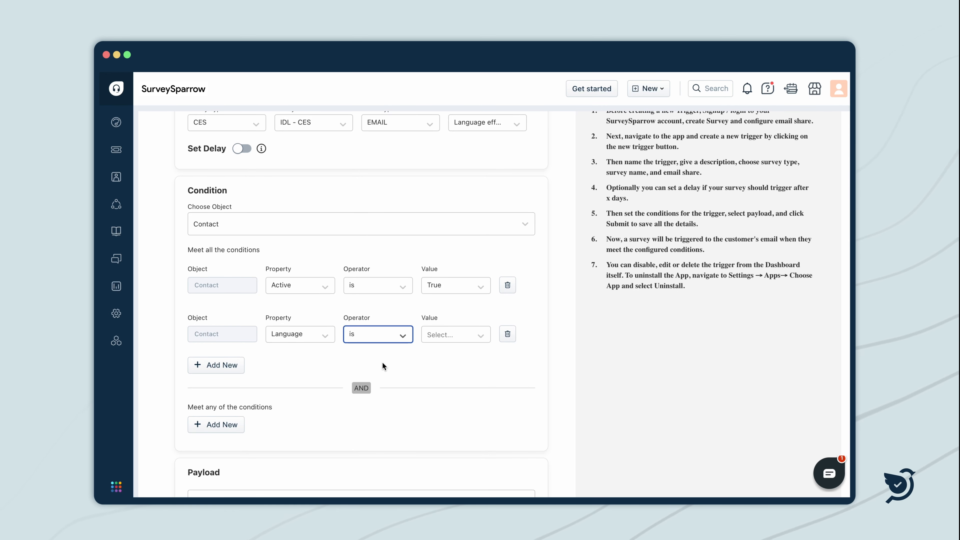
click(473, 336)
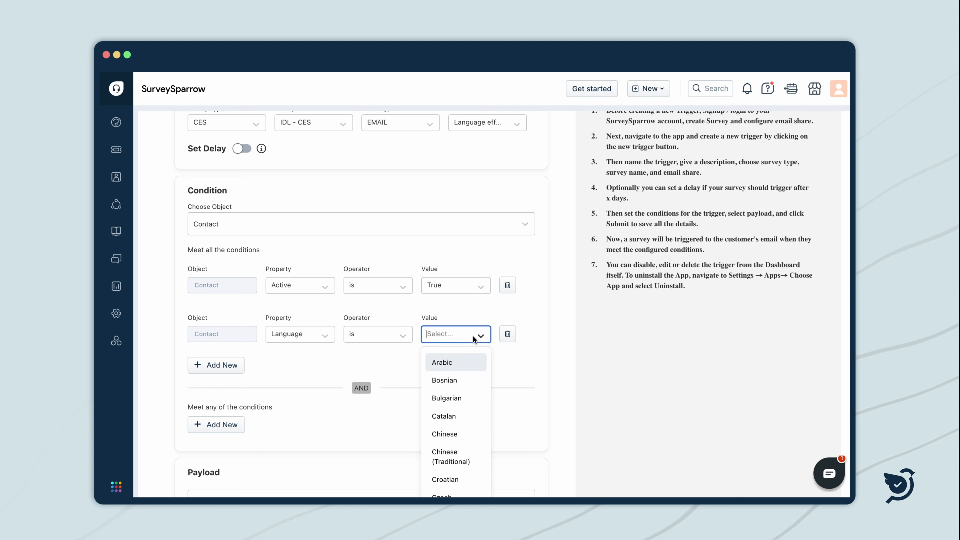
click(462, 363)
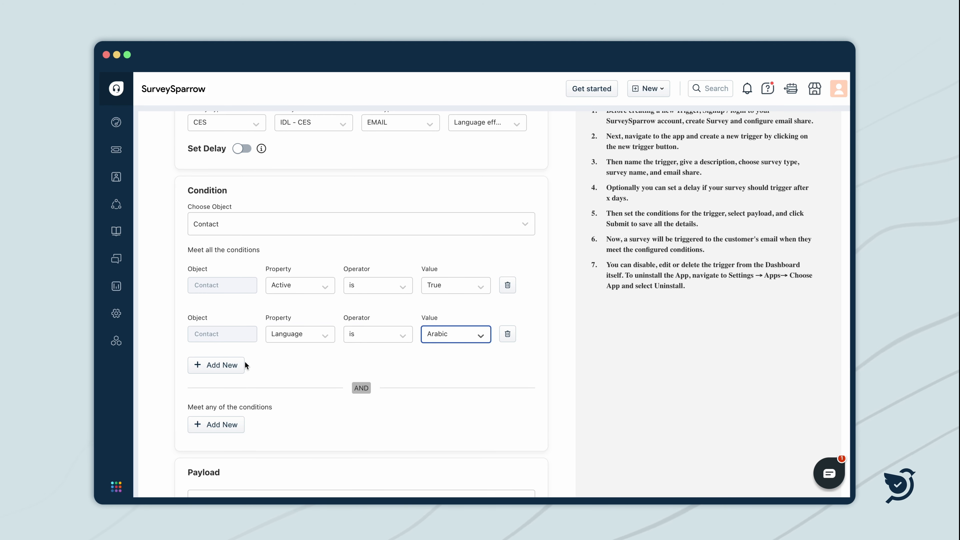
click(235, 365)
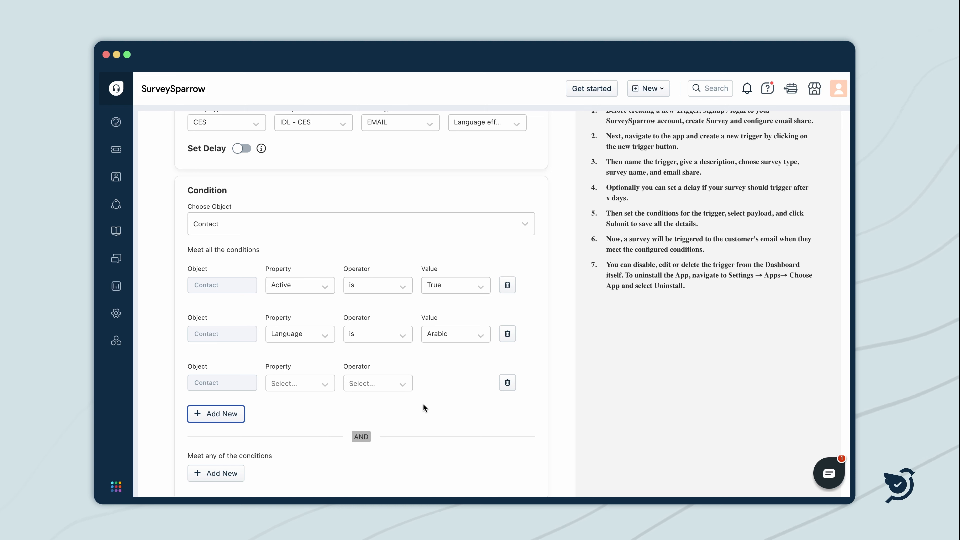
click(508, 387)
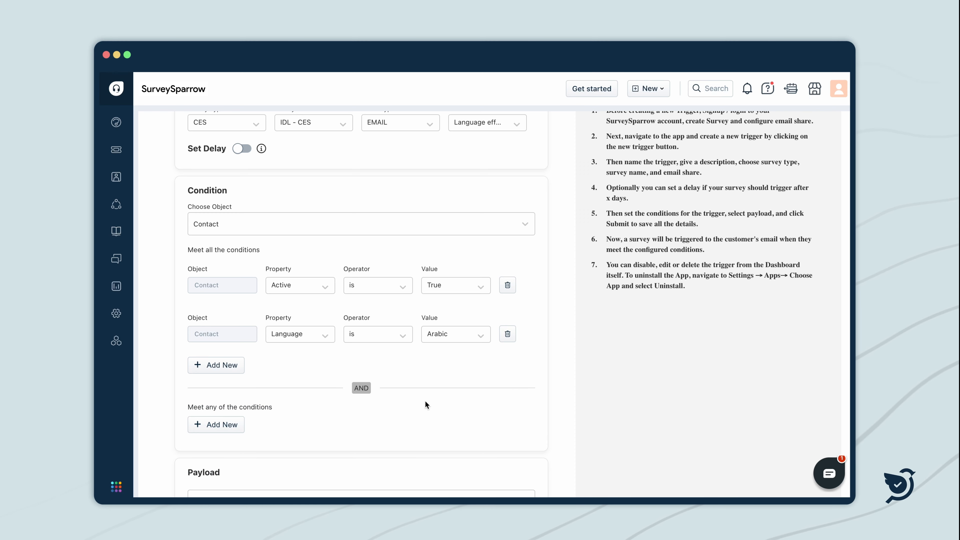
scroll(426, 401, down, 3)
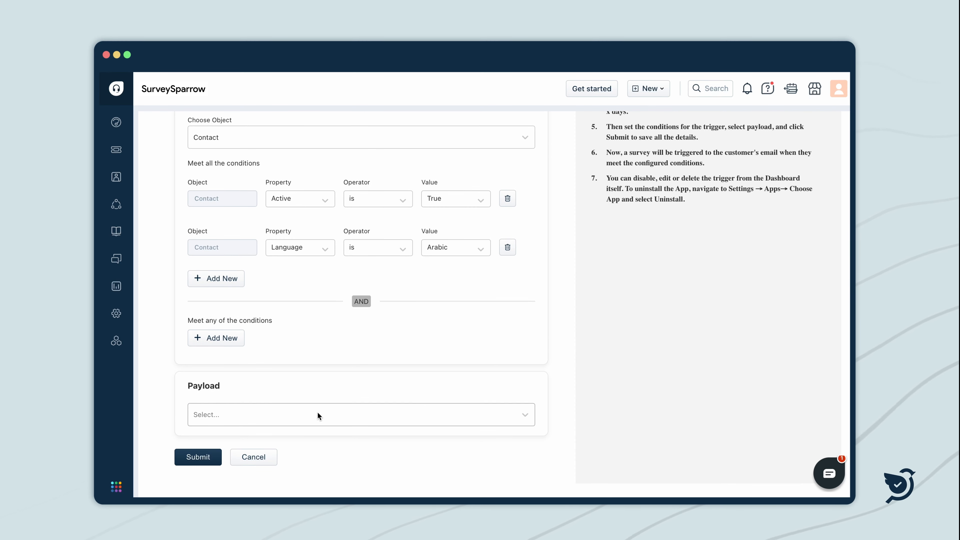
- Add Contact Id as the trigger's payload and submit the trigger
click(317, 412)
click(305, 476)
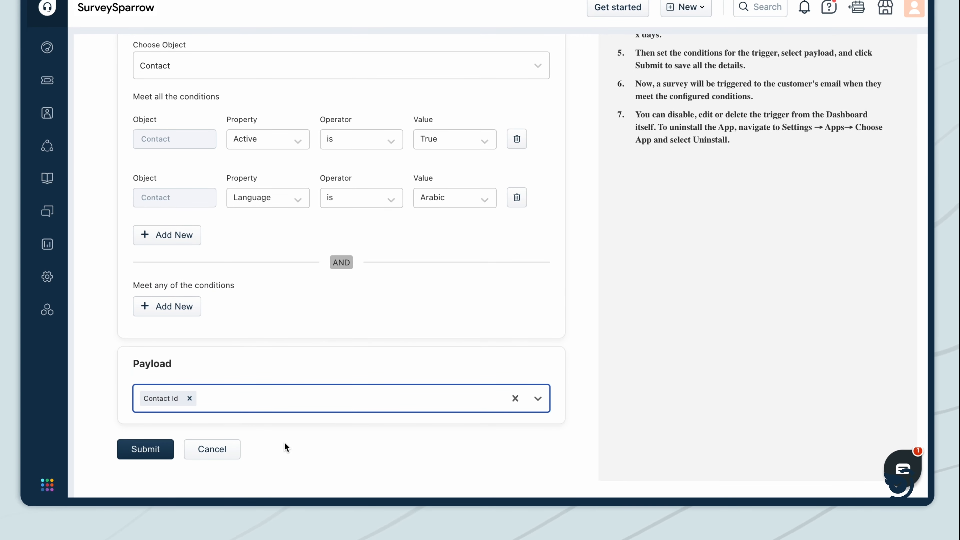
click(150, 451)
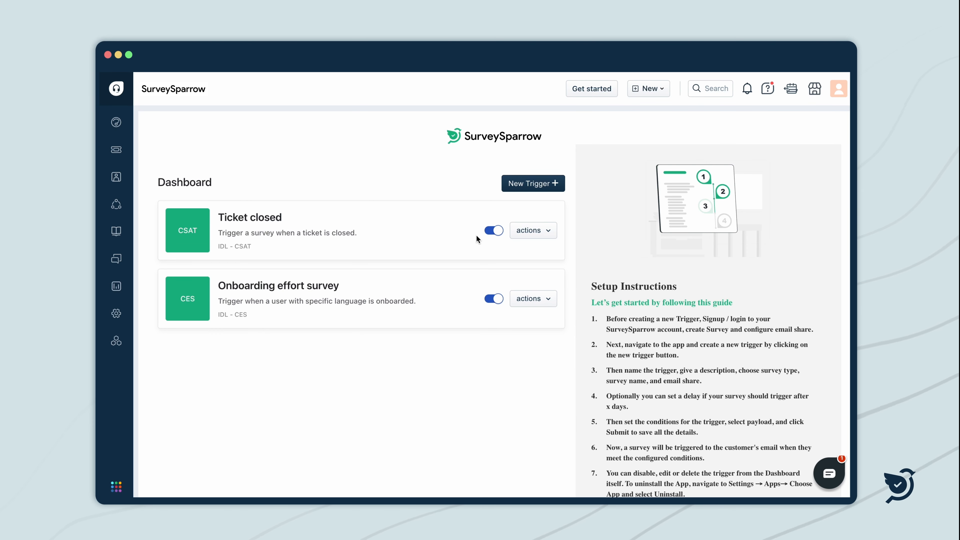
- Disable the Onboarding effort survey trigger and enable it again
click(498, 300)
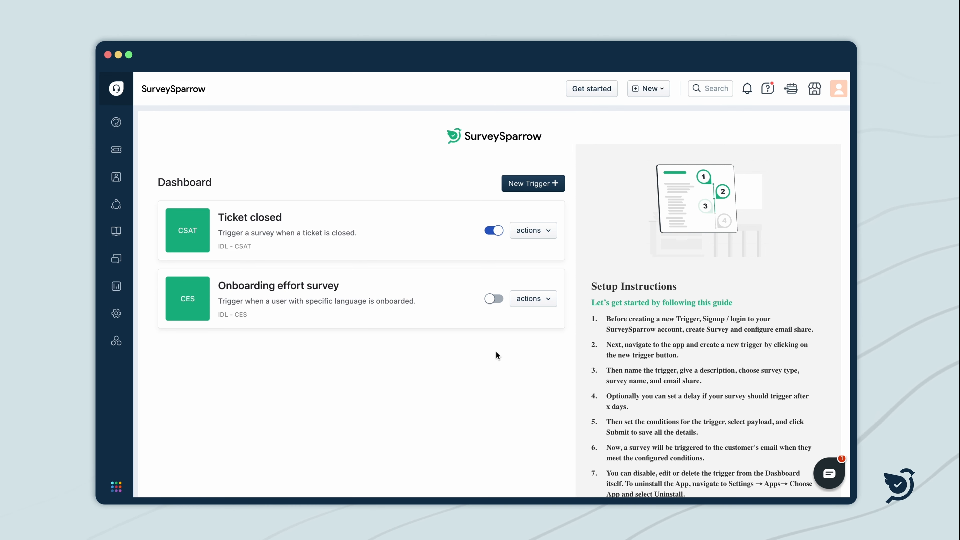
click(497, 299)
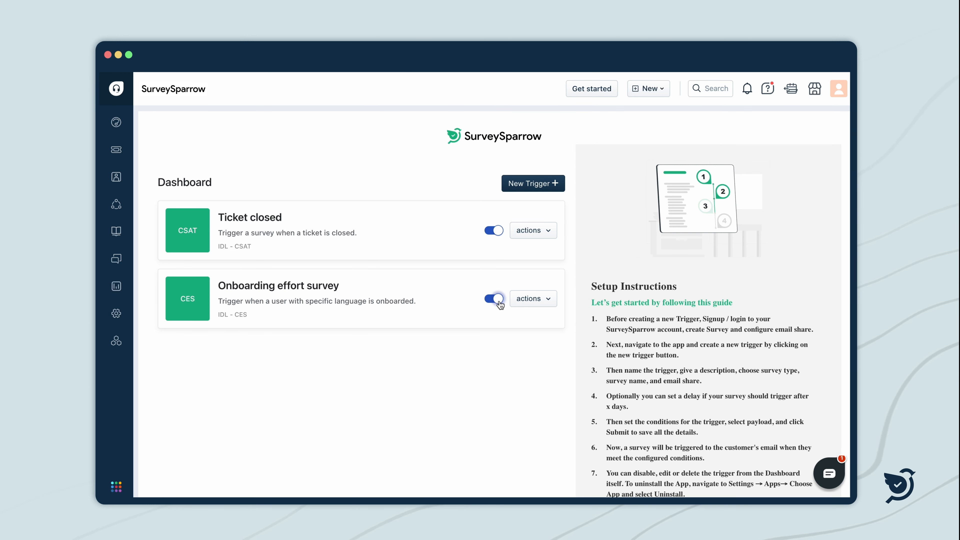
click(498, 300)
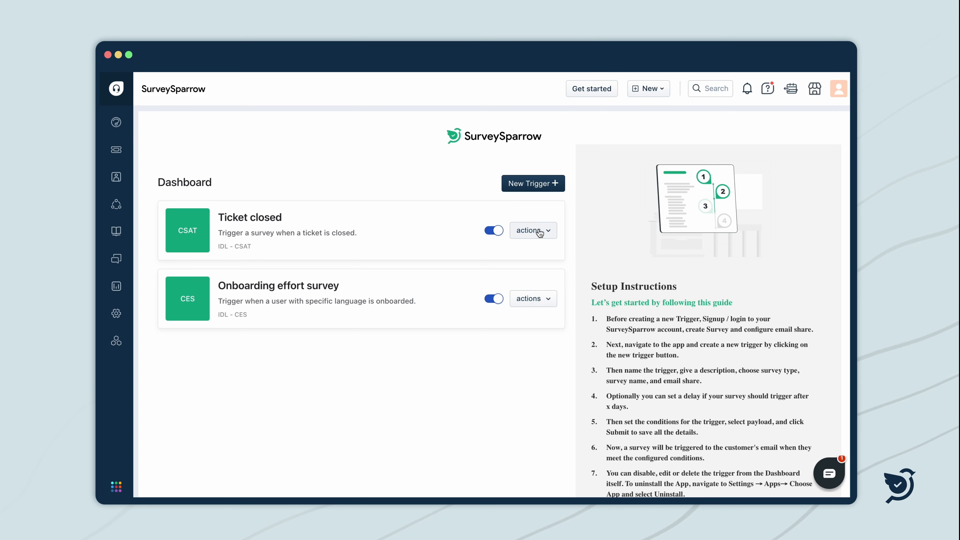
- Edit the Ticket closed trigger to add an all-match condition requiring Type is Incident, and submit the change
click(540, 232)
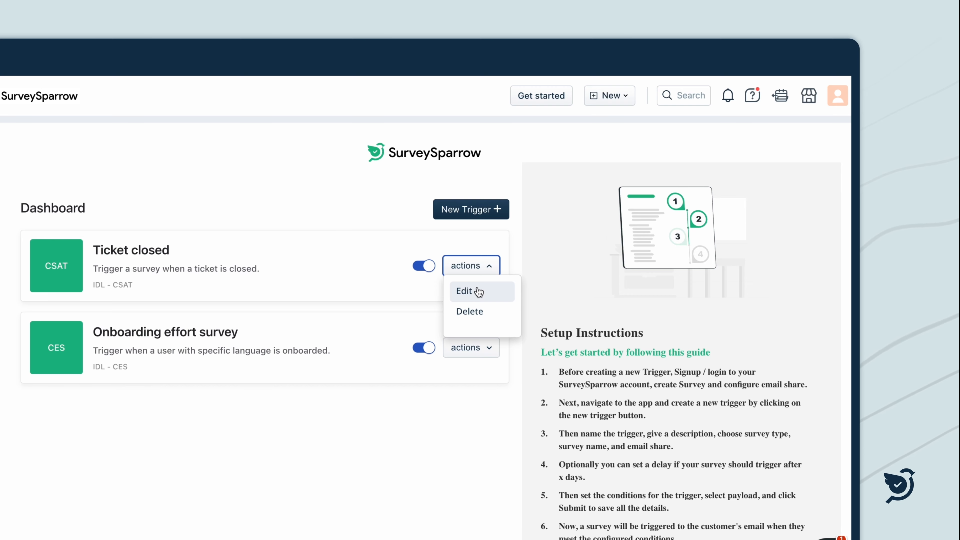
click(479, 292)
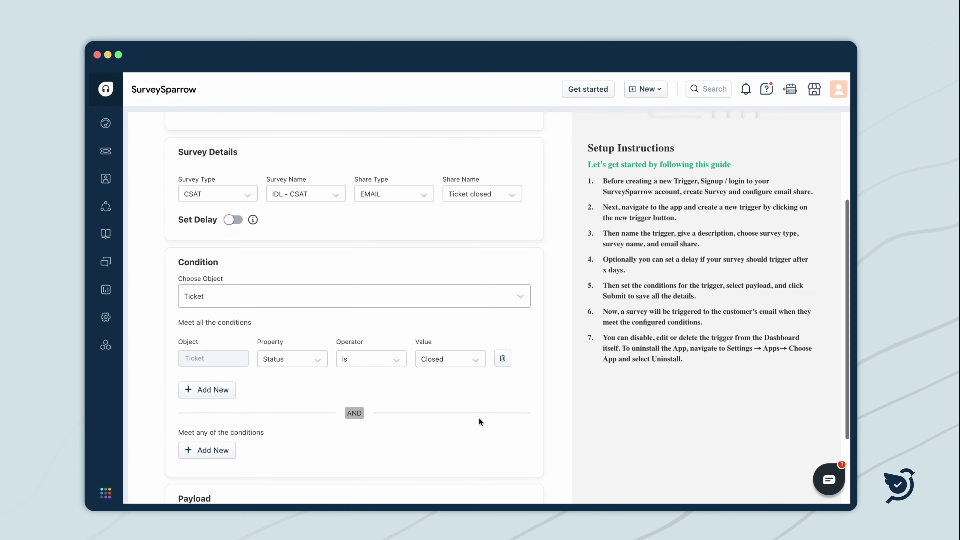
click(213, 390)
scroll(314, 379, down, 2)
click(299, 333)
click(286, 408)
click(378, 335)
click(357, 358)
click(450, 334)
click(452, 382)
scroll(453, 382, down, 3)
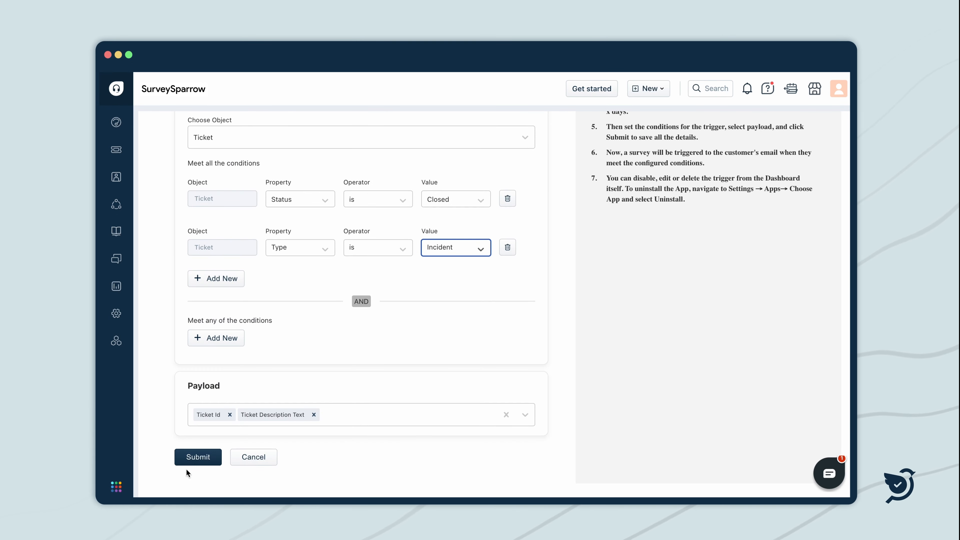
click(198, 457)
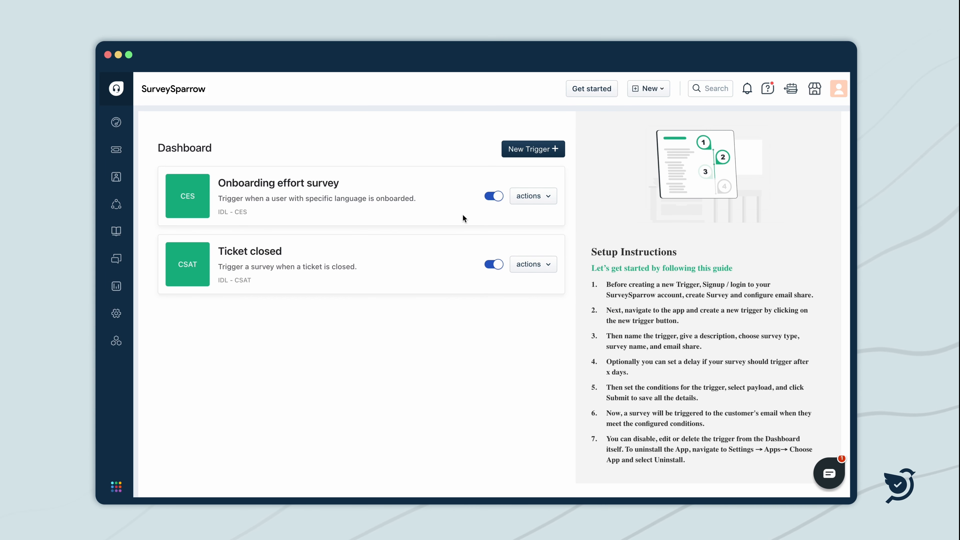
- Delete the Onboarding effort survey trigger from the dashboard
click(533, 196)
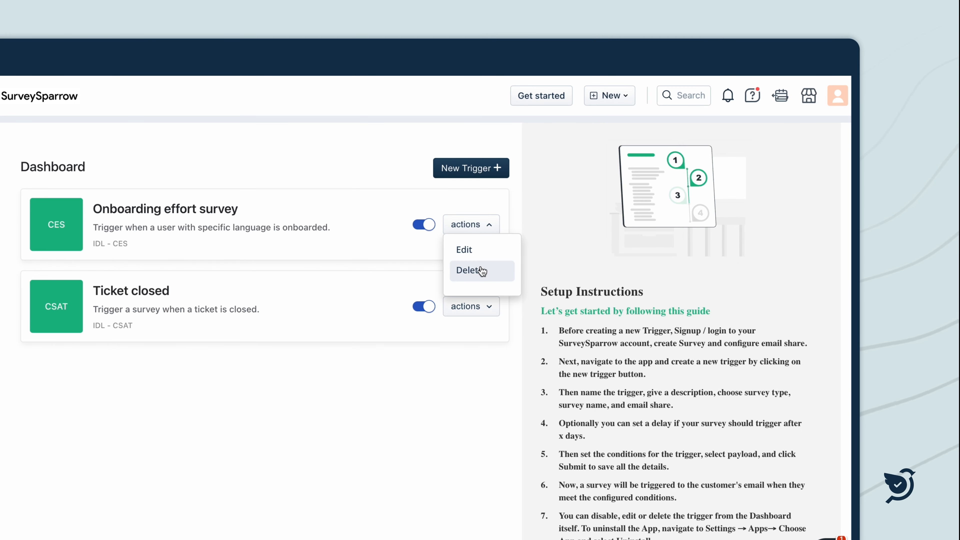
click(481, 267)
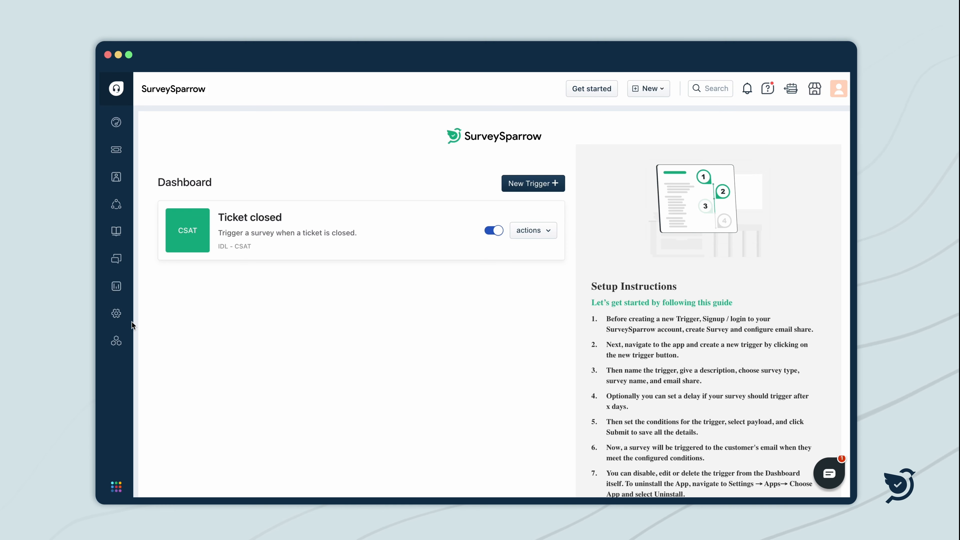
- Open the installed apps in the Support Operations settings and start uninstalling the SurveySparrow app
click(116, 313)
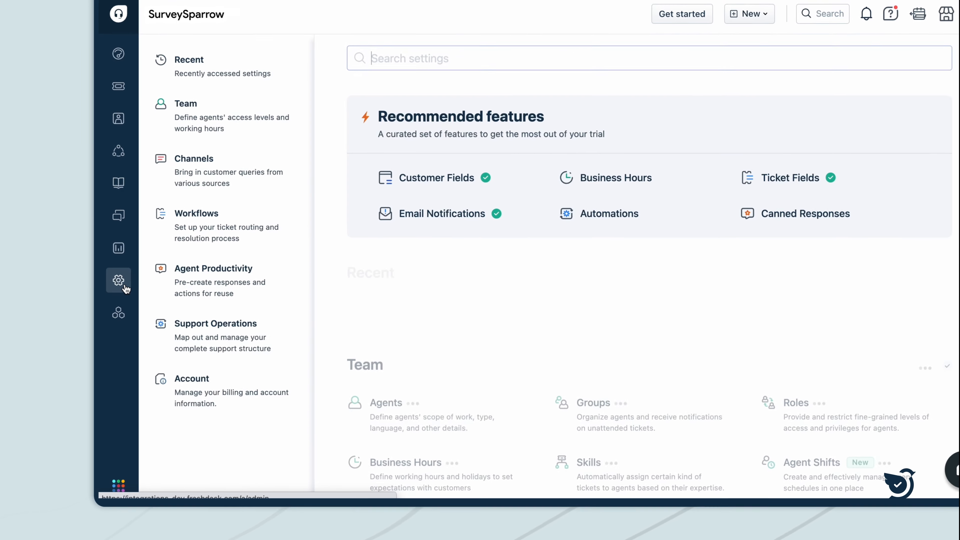
click(219, 337)
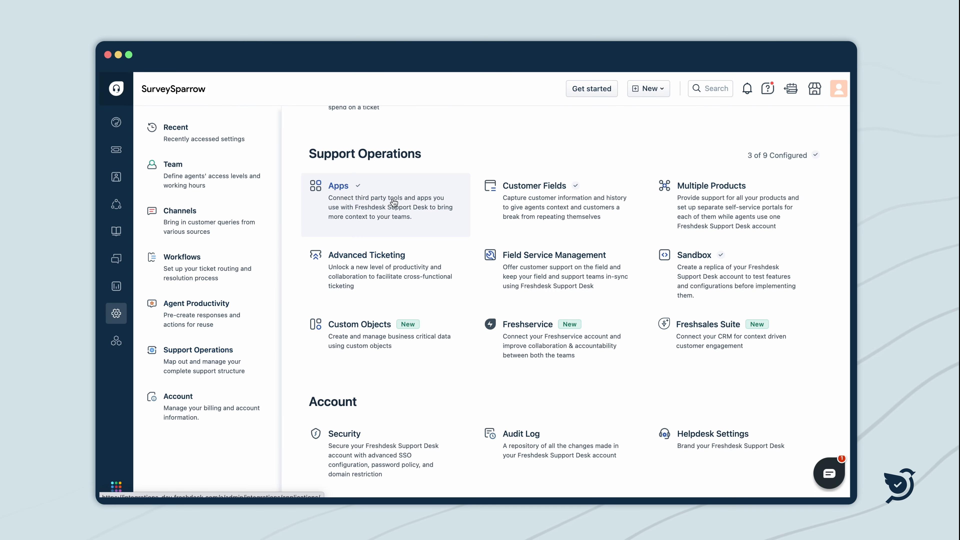
click(403, 198)
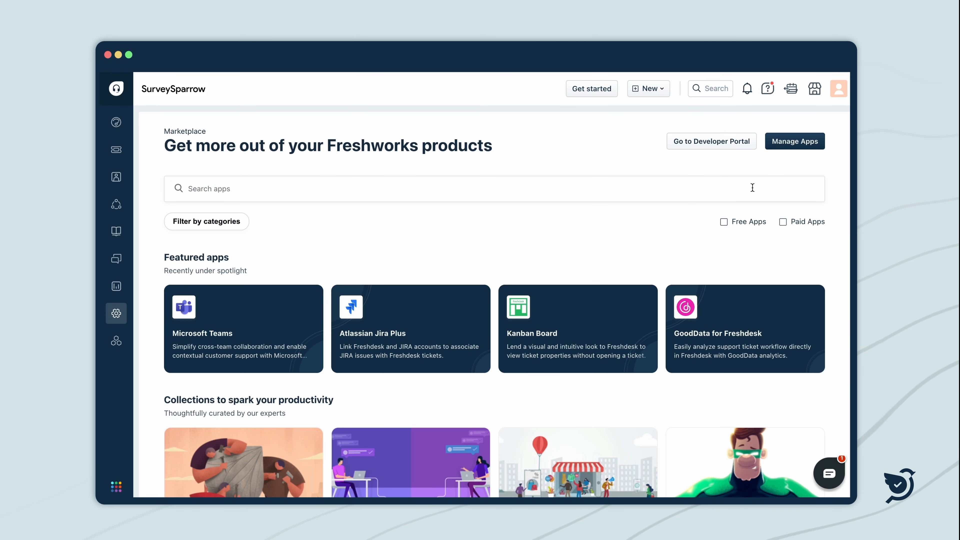
click(810, 147)
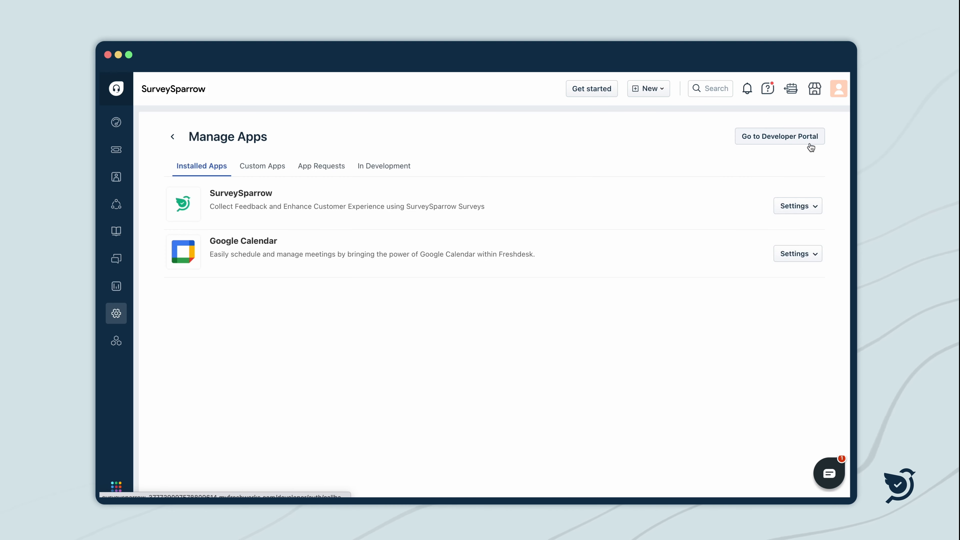
click(805, 210)
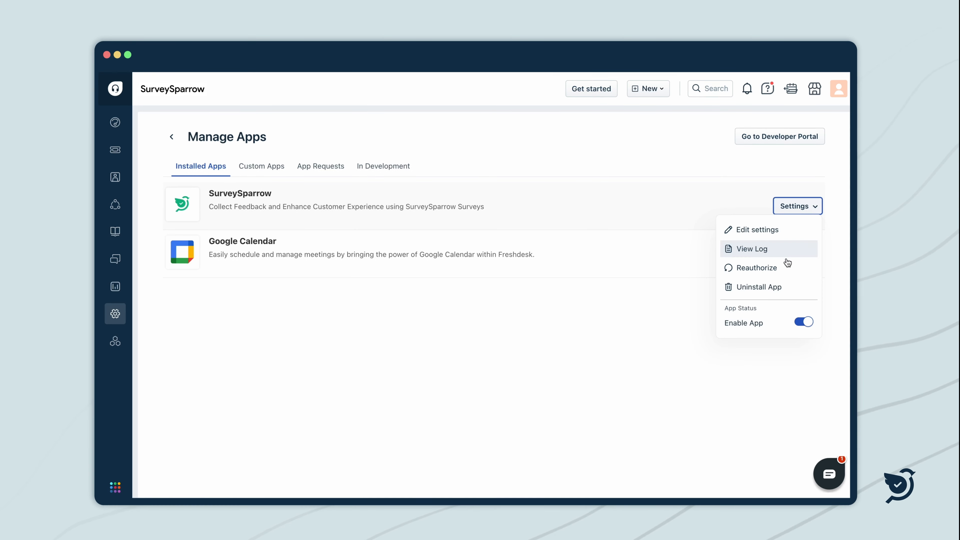
click(775, 287)
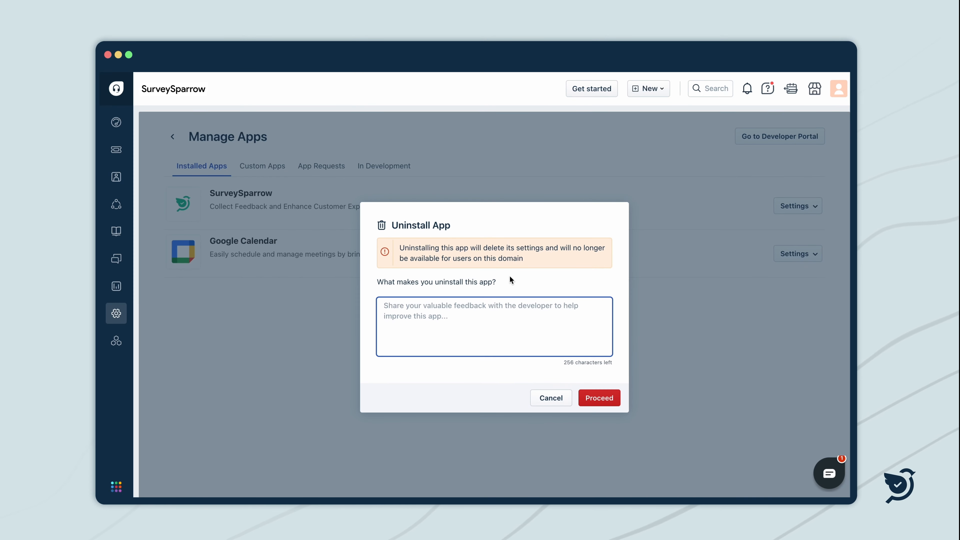